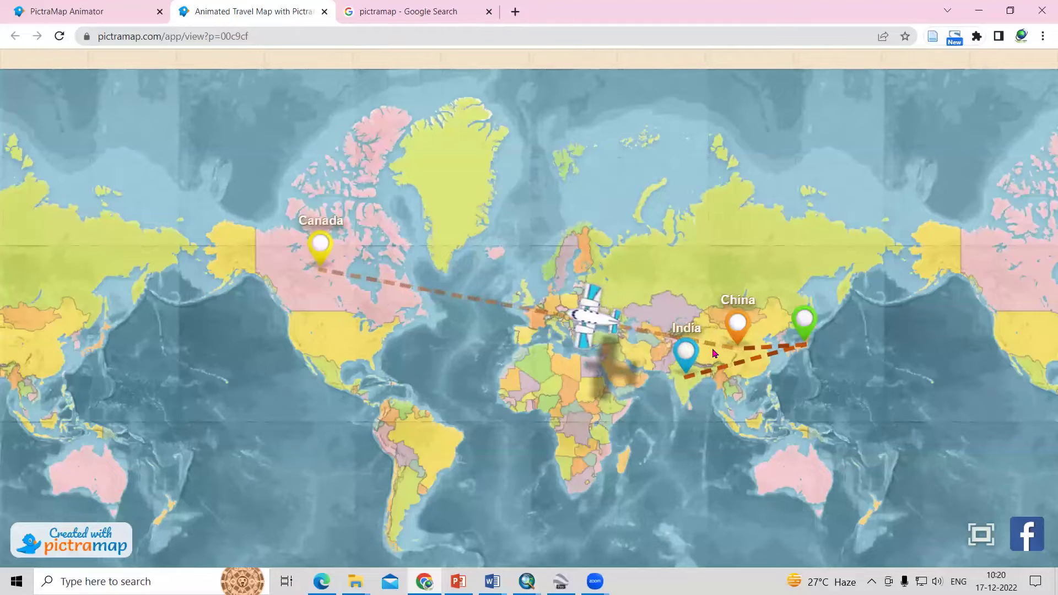
Switch to the pictramap Google results and open the official PictraMap website
{"action": "left_click", "coordinate": [411, 11]}
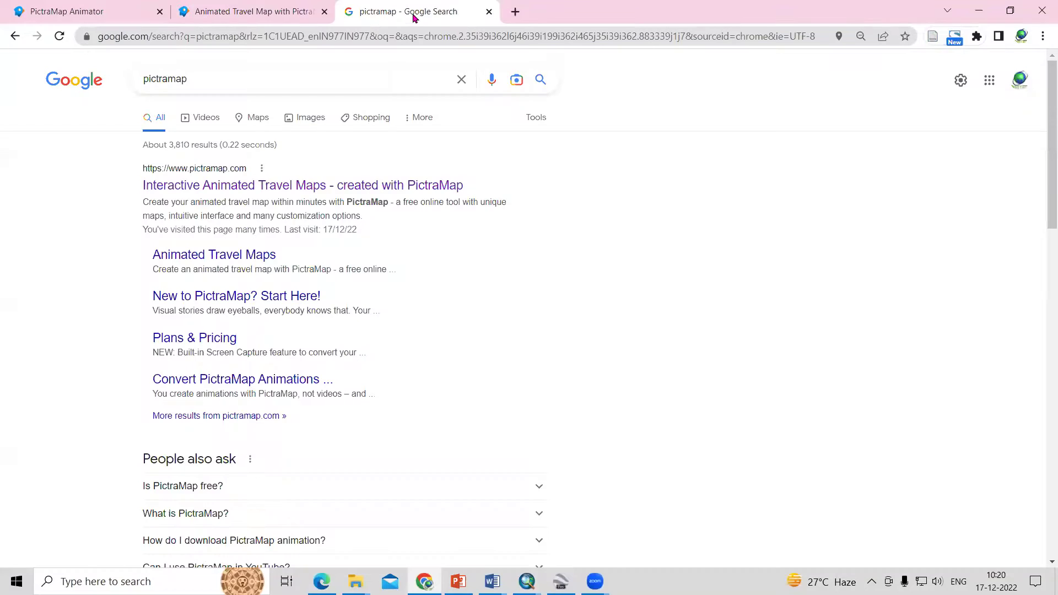
{"action": "left_click", "coordinate": [270, 187]}
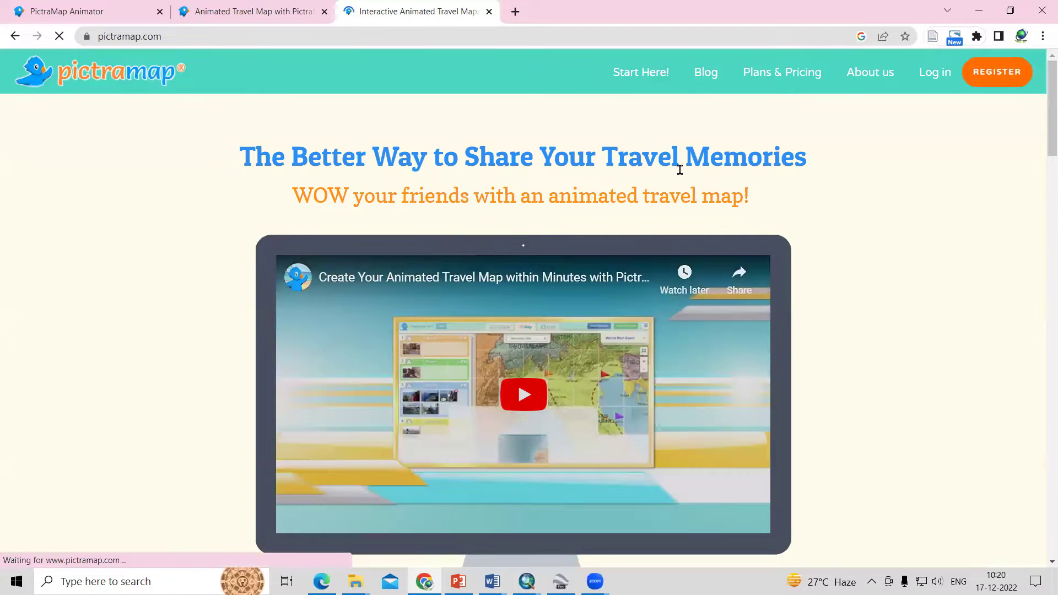
Highlight 'Travel Memories' in the homepage heading, then go to the account sign-in
{"action": "left_click_drag", "start_coordinate": [601, 156], "coordinate": [802, 159]}
{"action": "key", "text": "ctrl+c"}
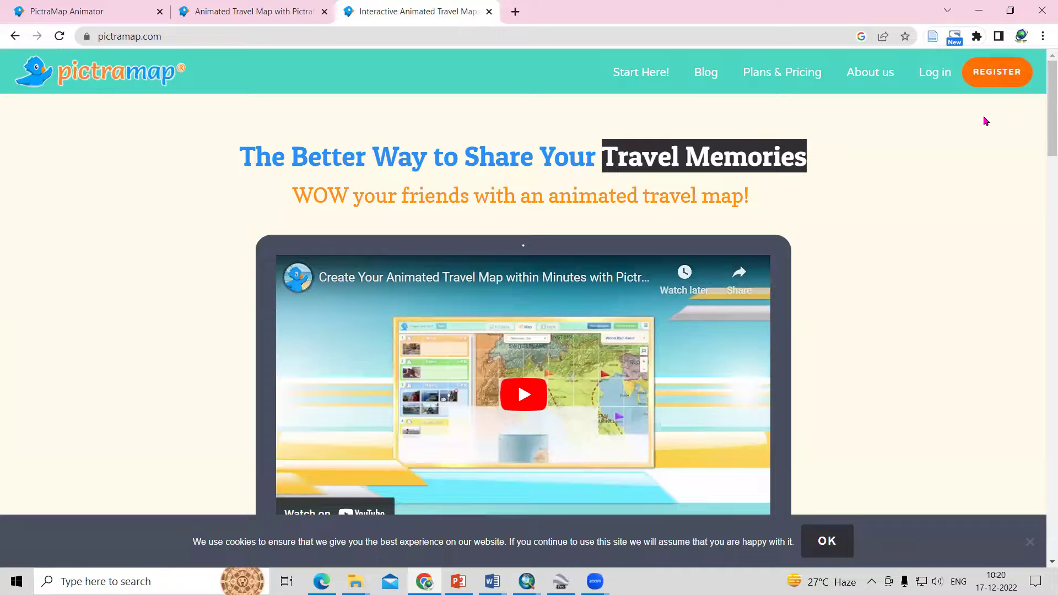
{"action": "left_click", "coordinate": [930, 77]}
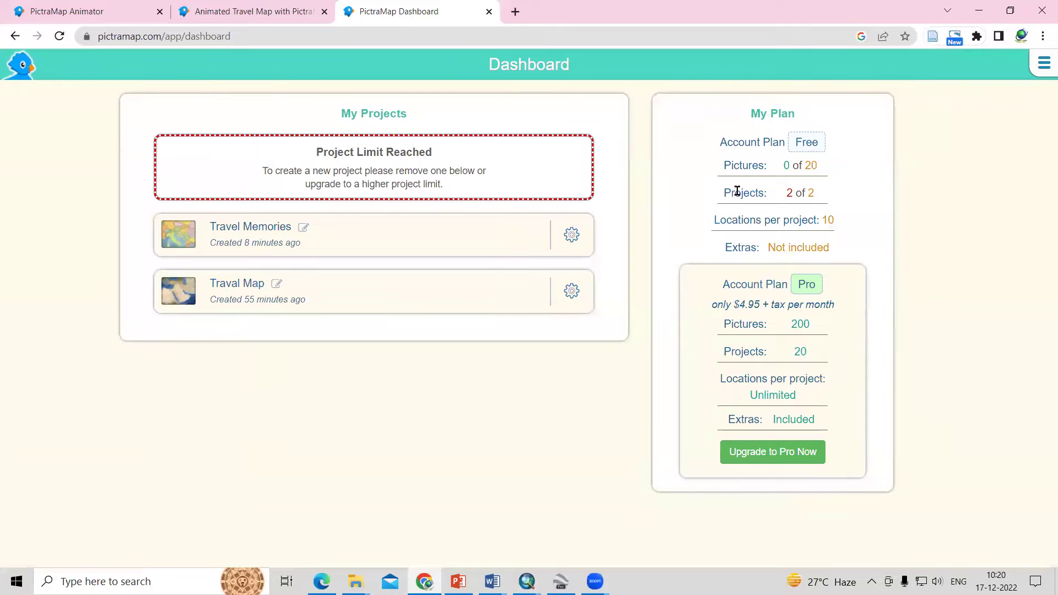
Delete the existing Travel Memories project to free a slot in the 2-of-2 limit
{"action": "left_click_drag", "start_coordinate": [784, 198], "coordinate": [838, 200]}
{"action": "left_click", "coordinate": [571, 236]}
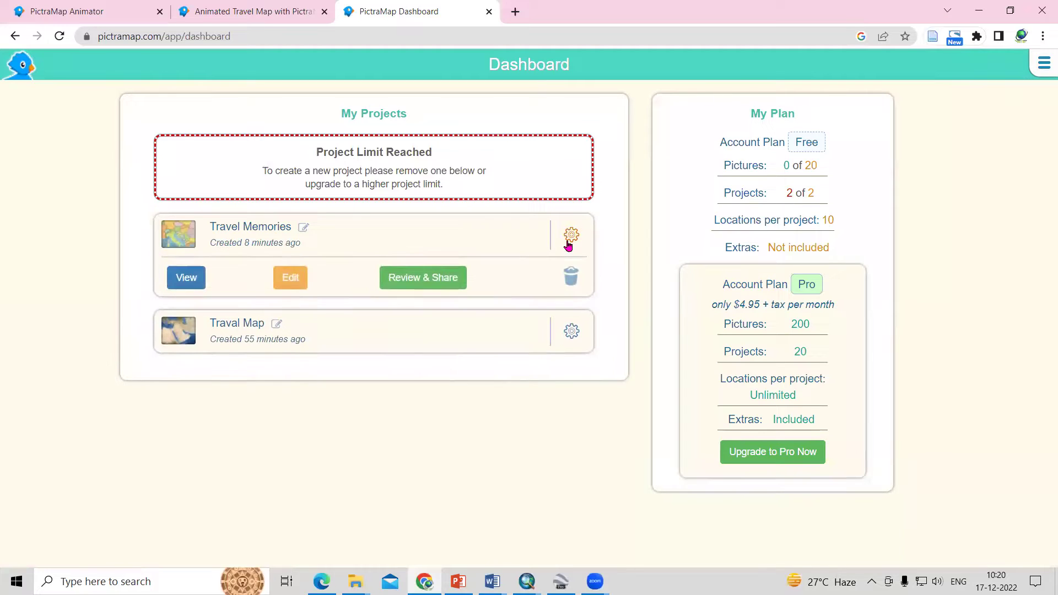
{"action": "left_click", "coordinate": [570, 279]}
{"action": "left_click", "coordinate": [471, 346]}
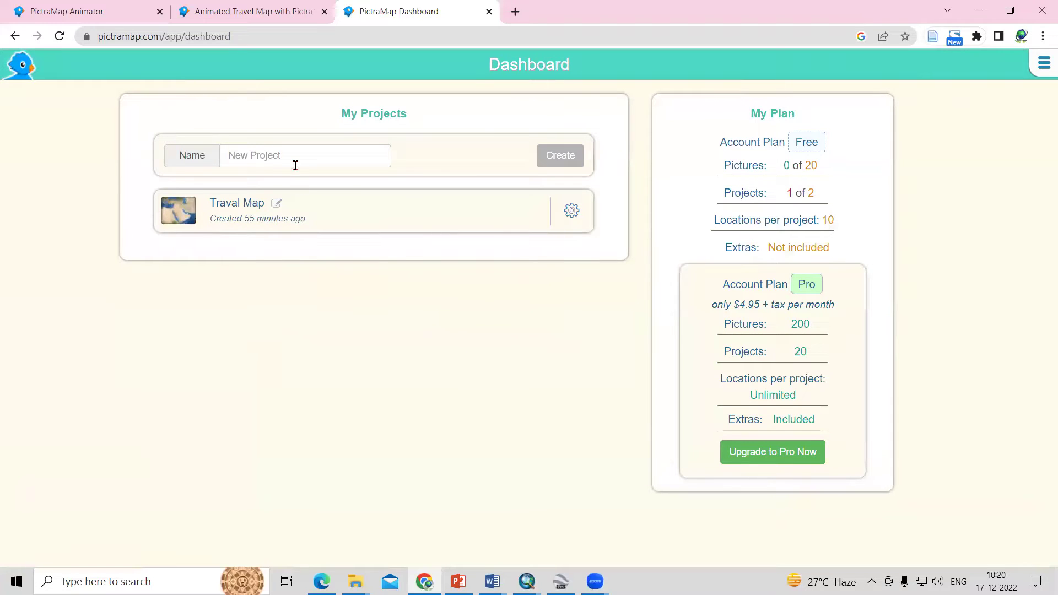
Name a new project 'Travel Memories' and create it
{"action": "left_click", "coordinate": [294, 160]}
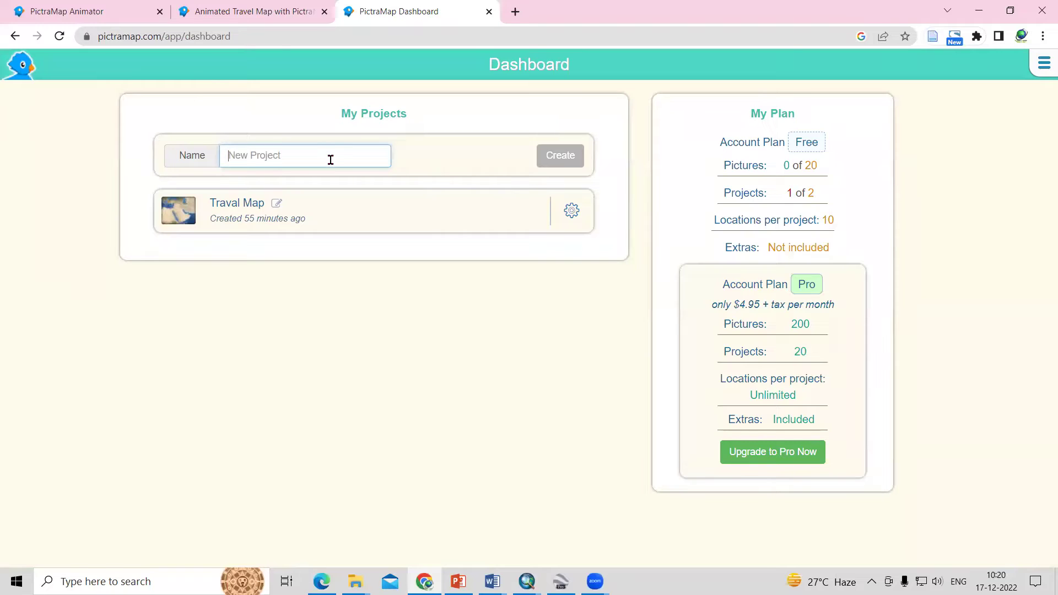
{"action": "key", "text": "ctrl+v"}
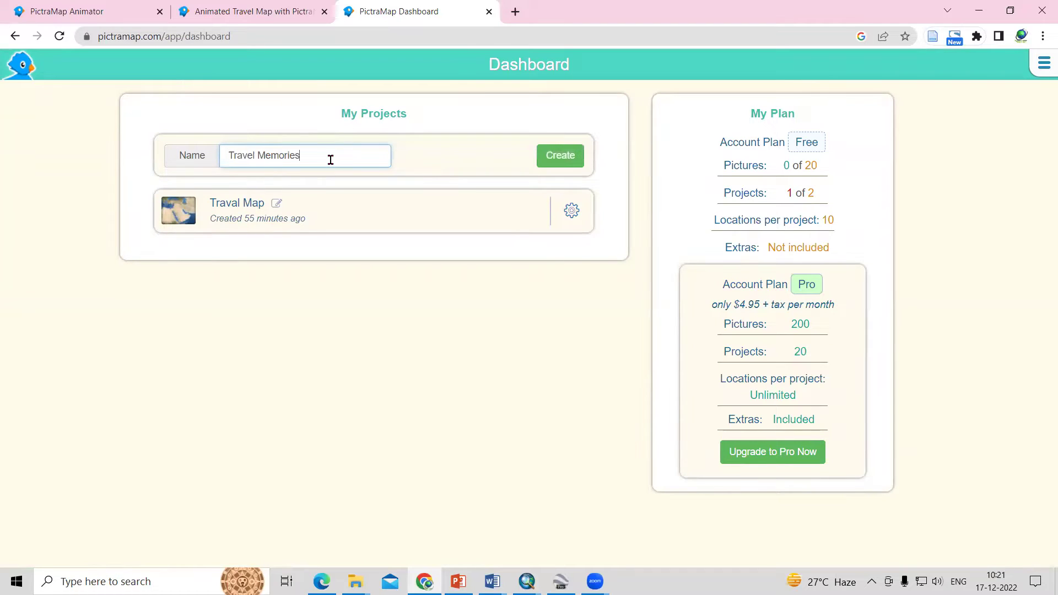
{"action": "left_click", "coordinate": [561, 160]}
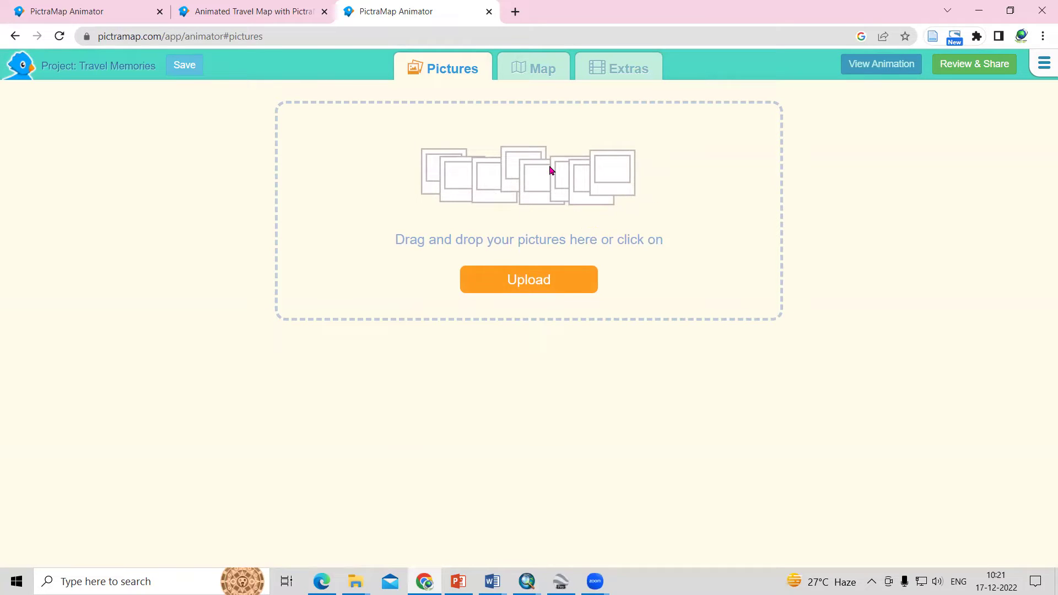
On the Map tab, try Colorful Lands and Hero's Journey, then set the style to Satellite
{"action": "left_click", "coordinate": [526, 74]}
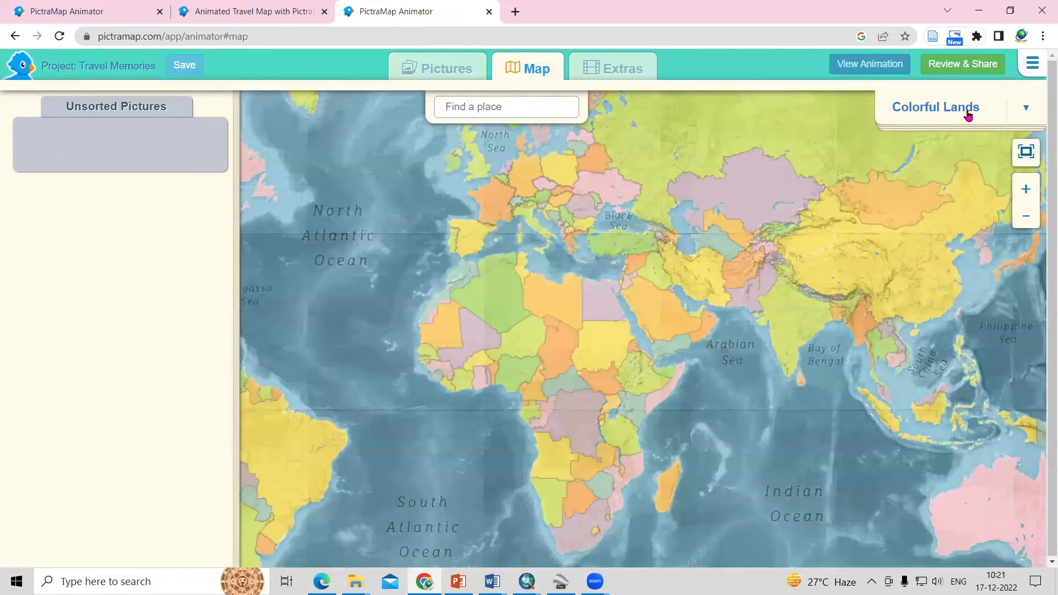
{"action": "left_click", "coordinate": [969, 115]}
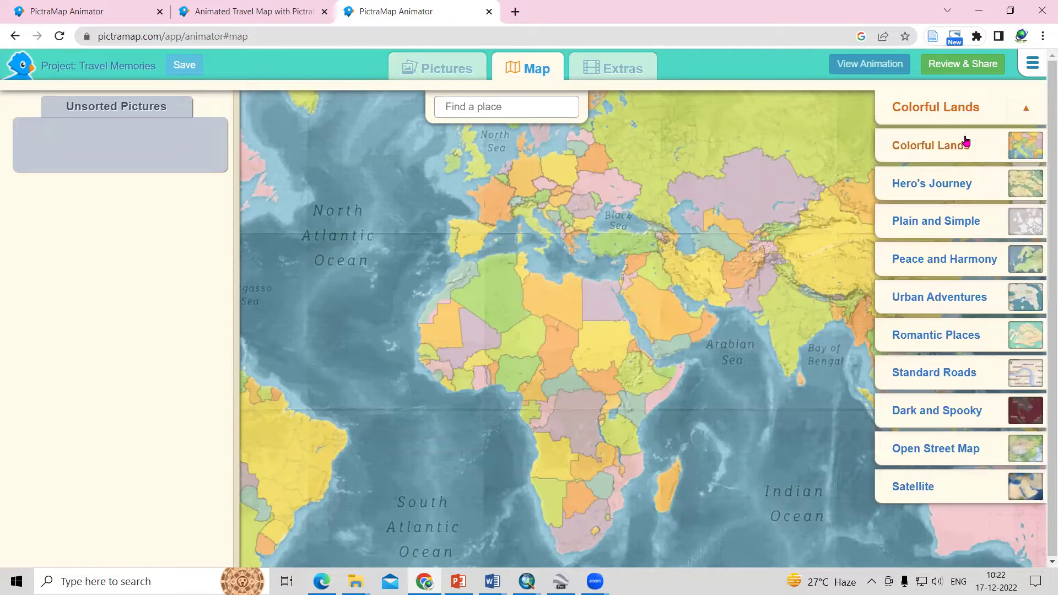
{"action": "left_click", "coordinate": [959, 145]}
{"action": "left_click", "coordinate": [957, 111]}
{"action": "left_click", "coordinate": [948, 185]}
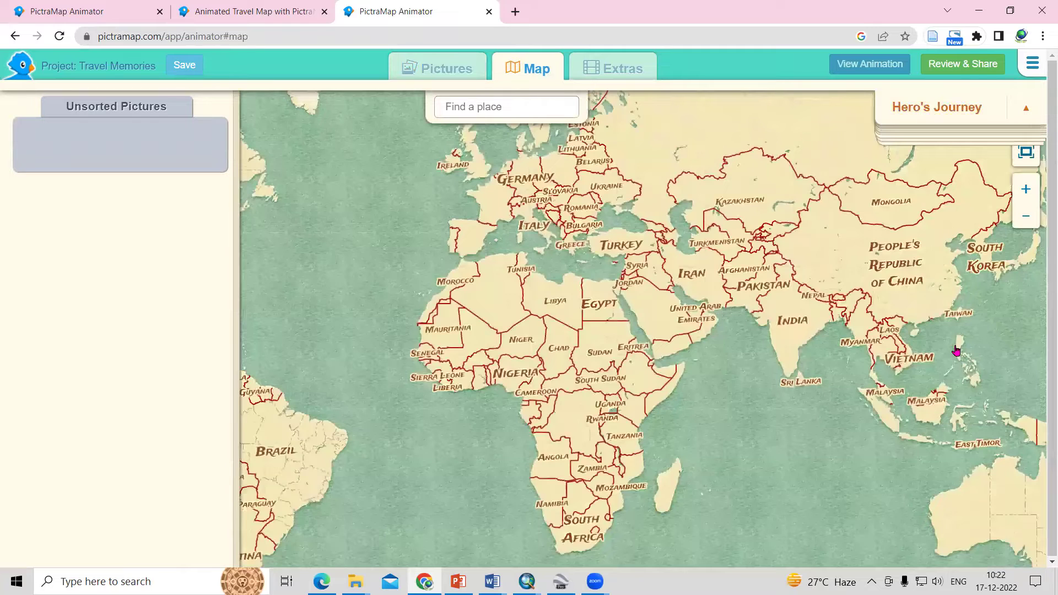
{"action": "left_click", "coordinate": [954, 377]}
{"action": "left_click", "coordinate": [920, 492]}
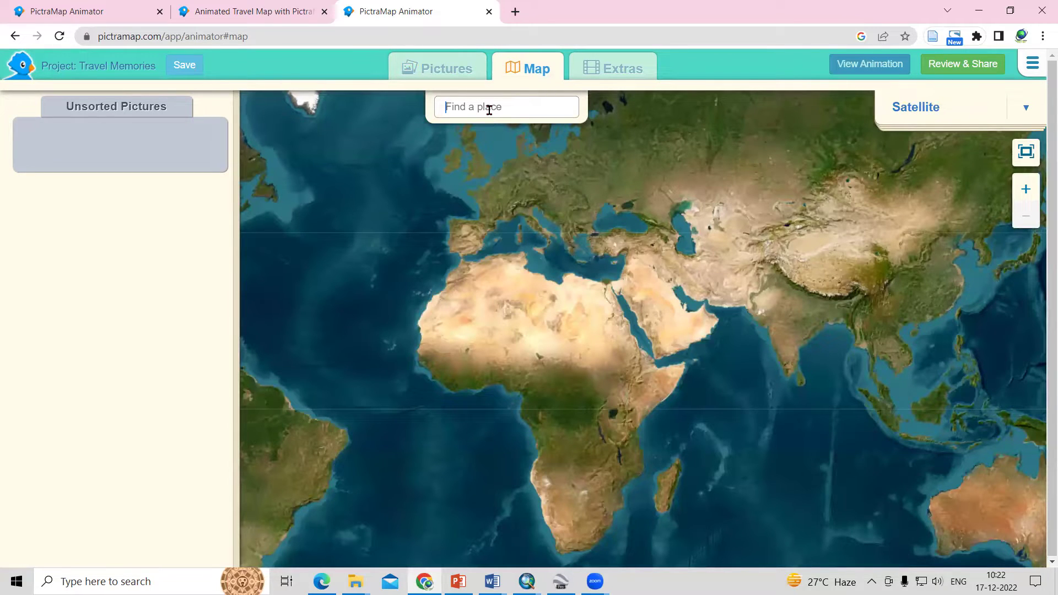
Search for India and add it as the first map location
{"action": "type", "text": "india"}
{"action": "left_click", "coordinate": [466, 130]}
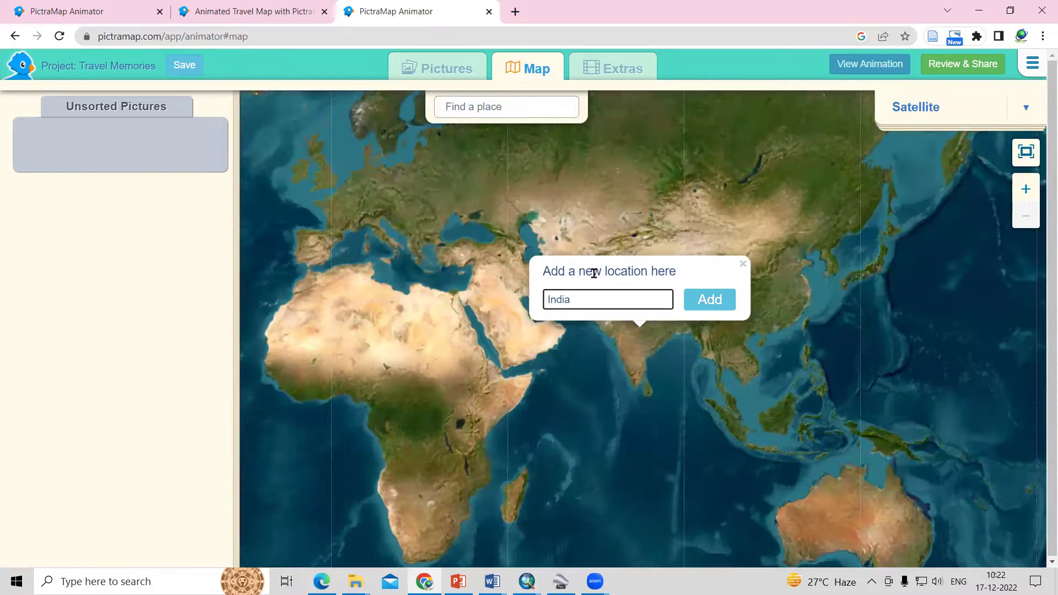
{"action": "left_click", "coordinate": [712, 301]}
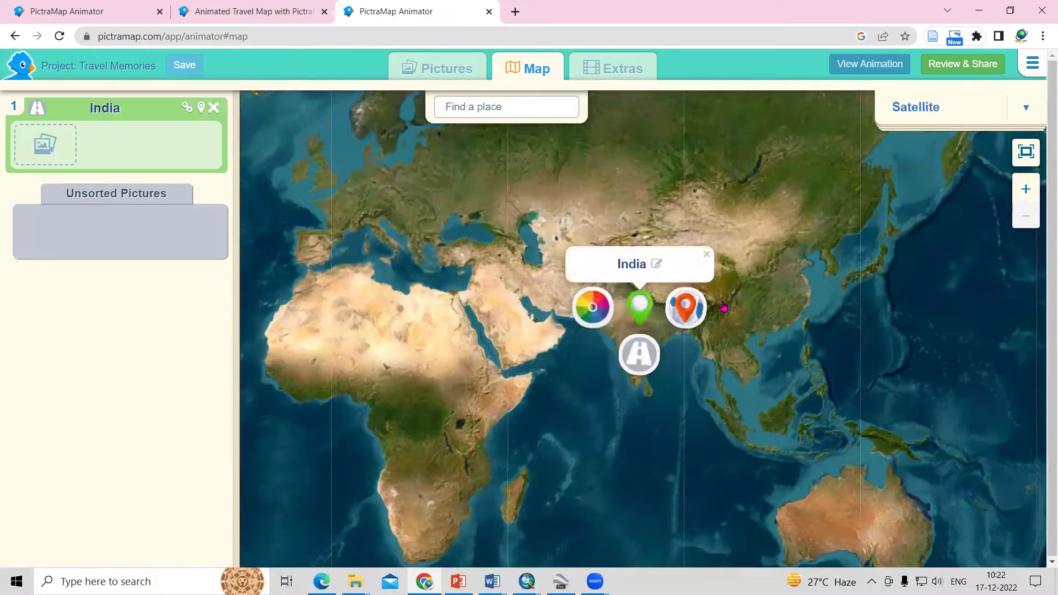
Give India a blue drop-shaped marker and plane as its travel mode
{"action": "left_click", "coordinate": [593, 310]}
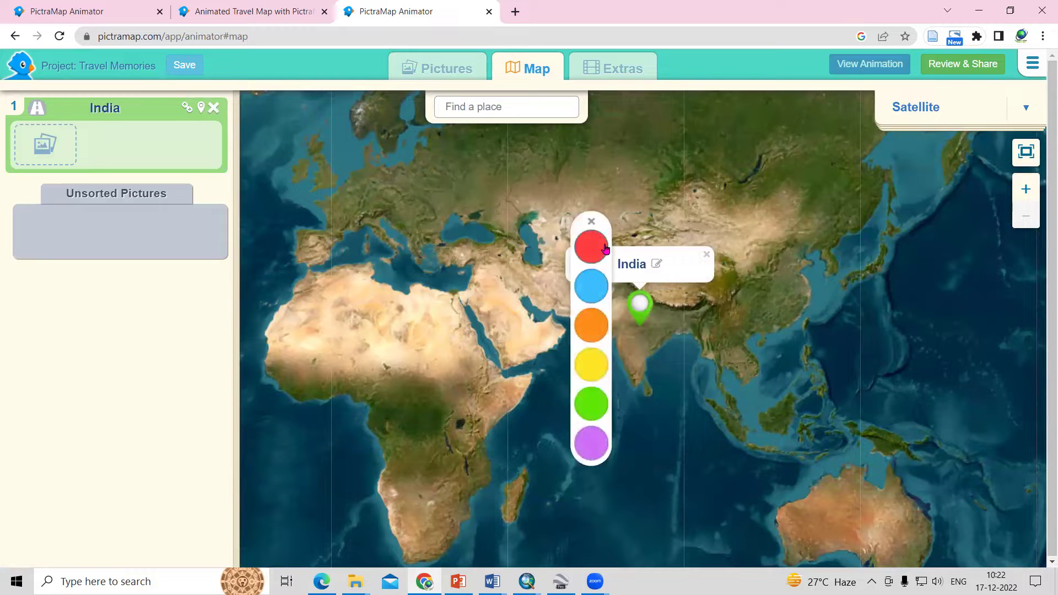
{"action": "left_click", "coordinate": [588, 284]}
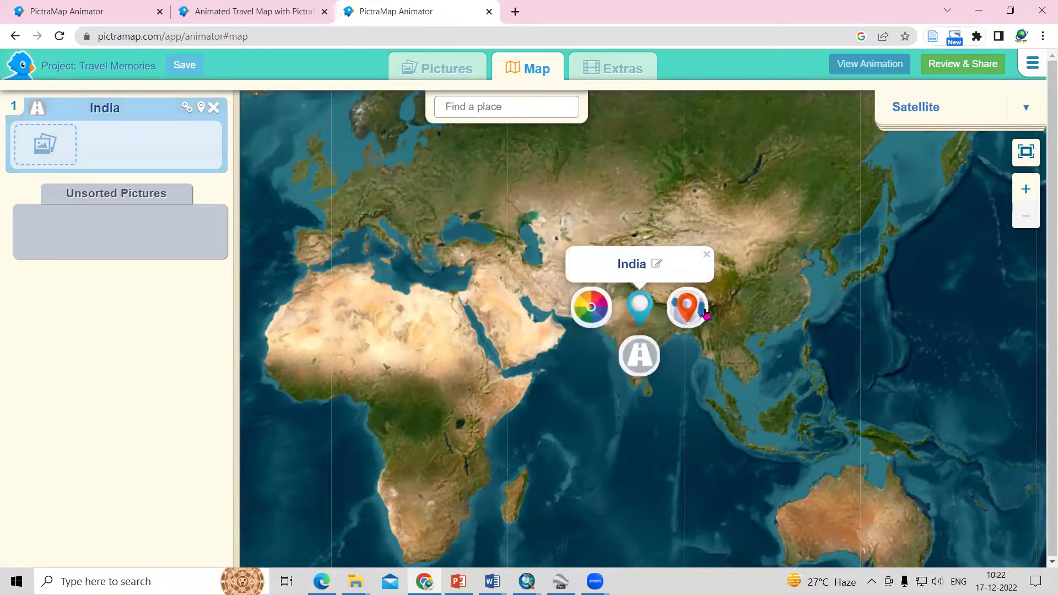
{"action": "left_click", "coordinate": [706, 313]}
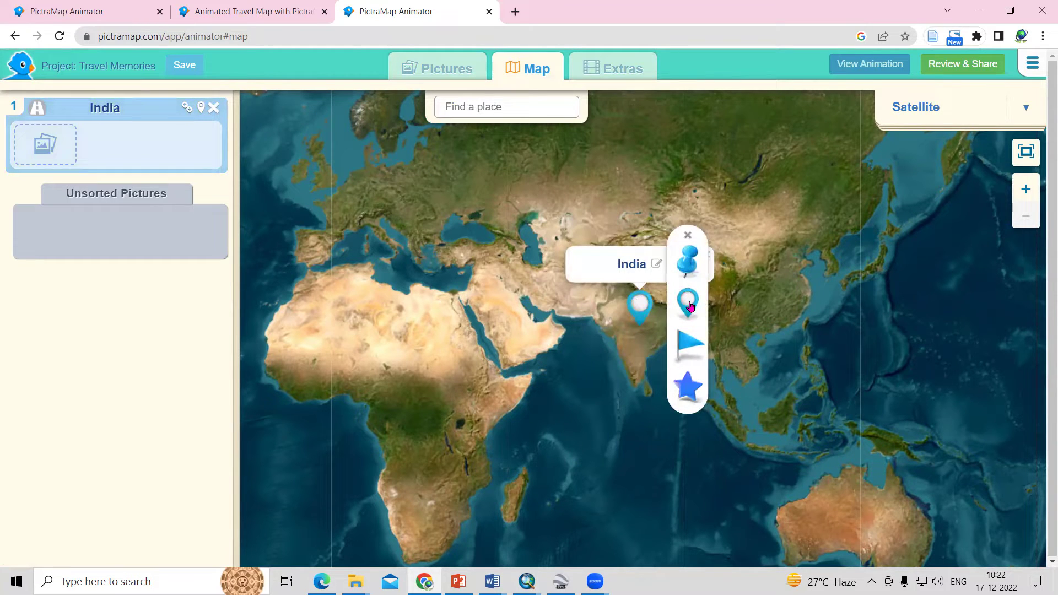
{"action": "left_click", "coordinate": [690, 307]}
{"action": "left_click", "coordinate": [639, 358]}
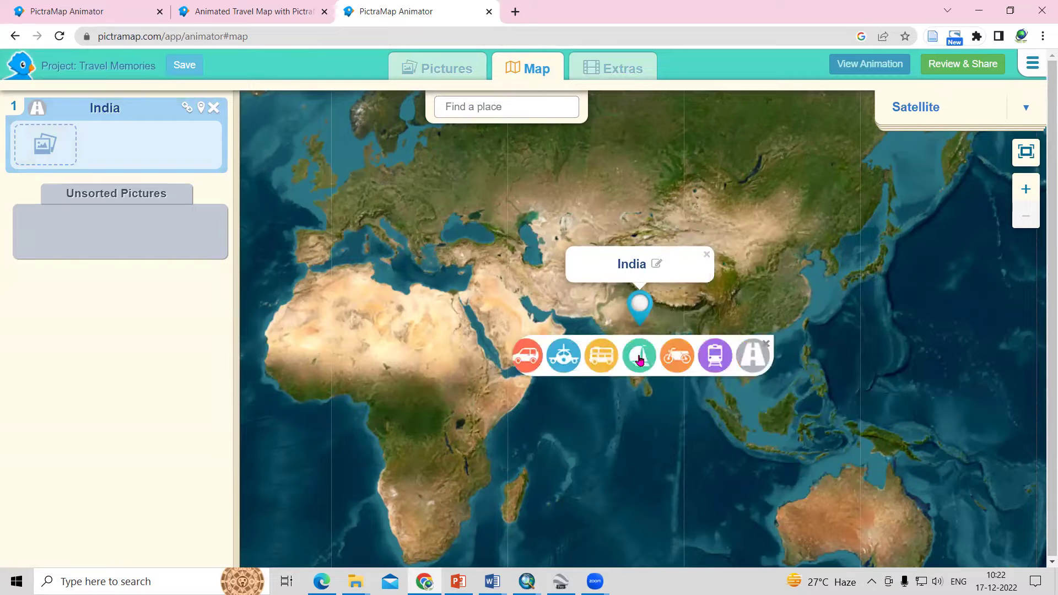
{"action": "left_click", "coordinate": [566, 359]}
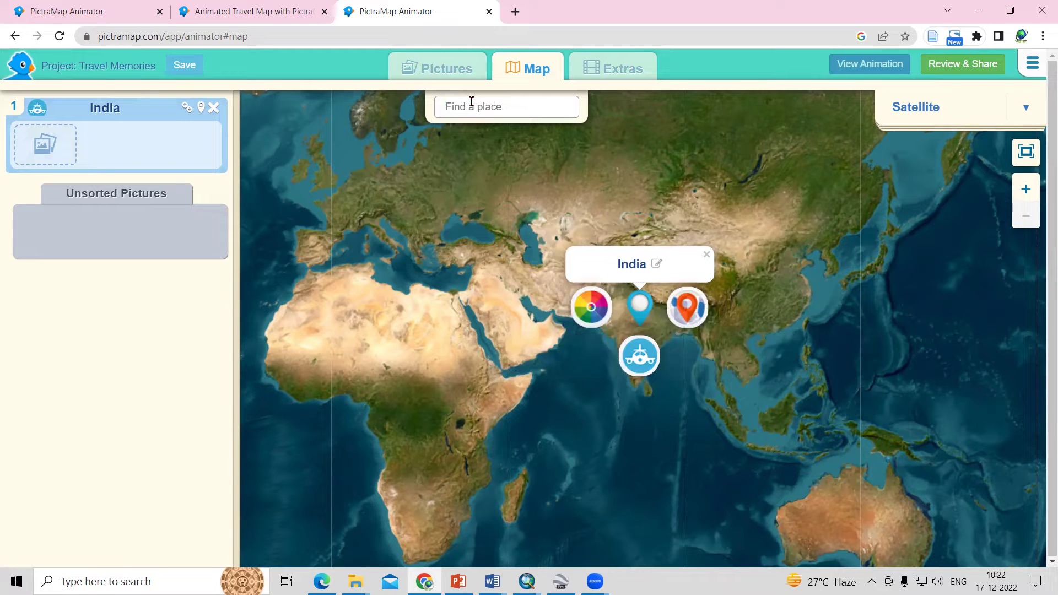
Search for Japan and add it as the second location
{"action": "type", "text": "japan"}
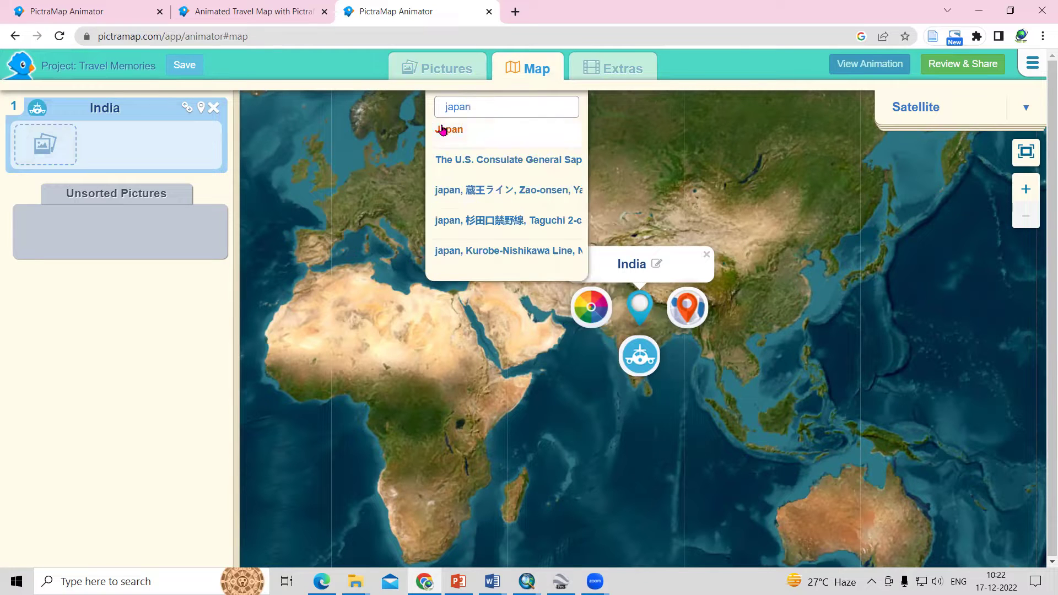
{"action": "left_click", "coordinate": [444, 130]}
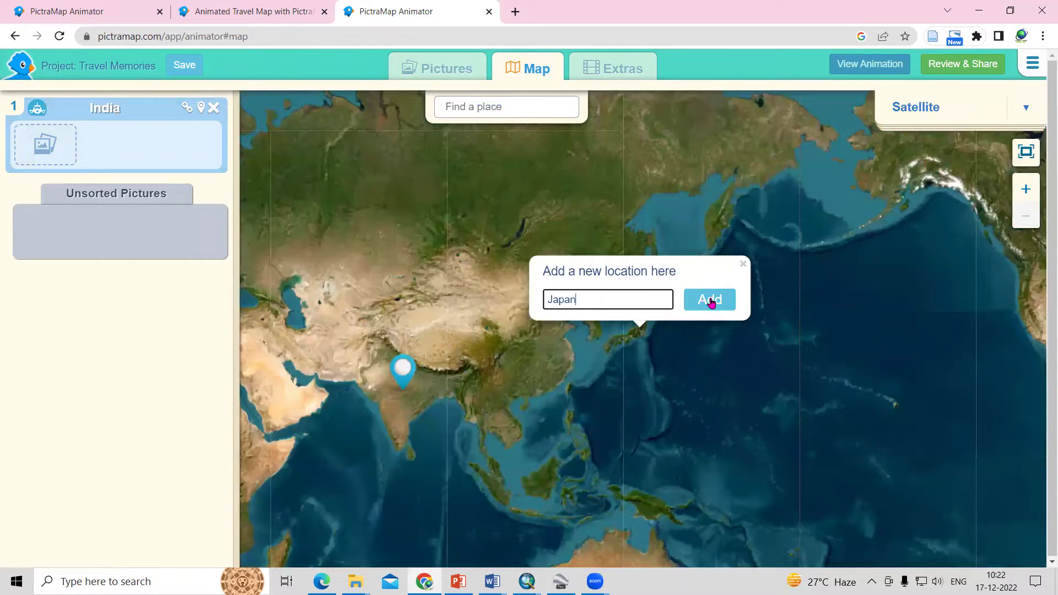
{"action": "left_click", "coordinate": [710, 303]}
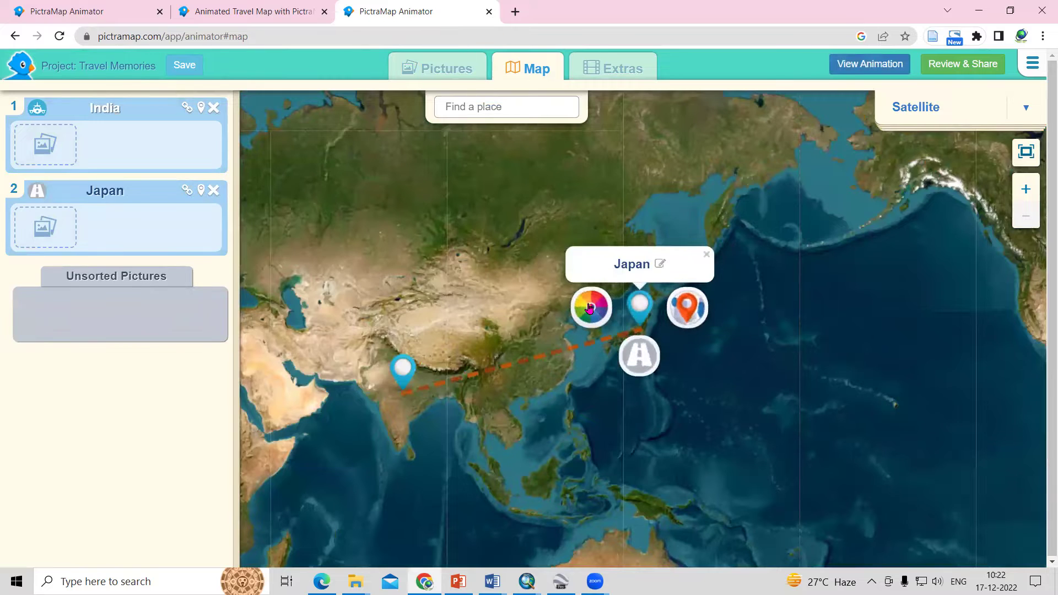
Give Japan a red marker, choose its marker shape, and set airplane travel mode
{"action": "left_click", "coordinate": [614, 310]}
{"action": "left_click", "coordinate": [598, 254]}
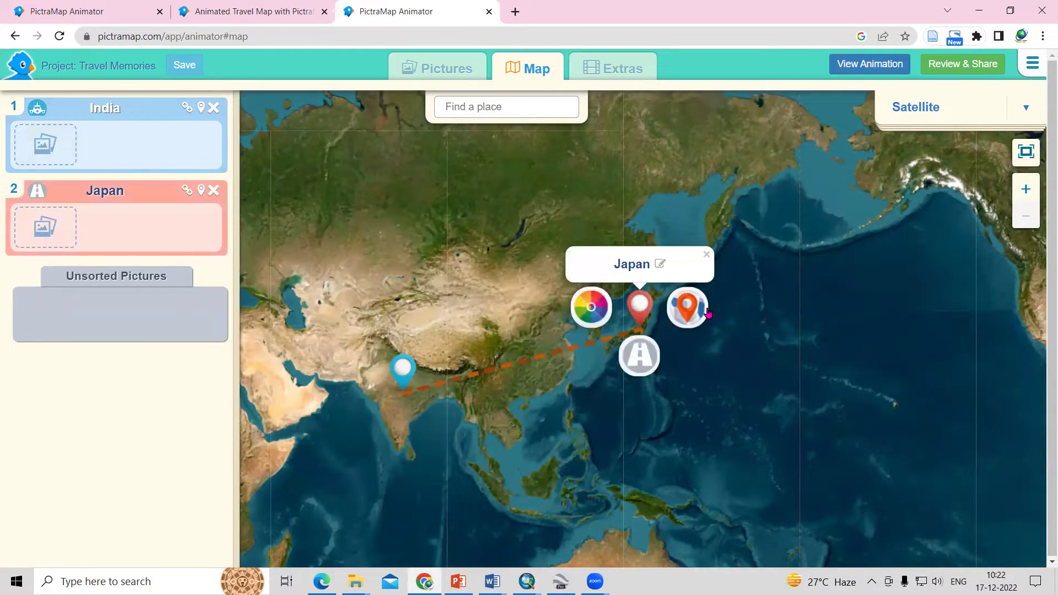
{"action": "left_click", "coordinate": [693, 310]}
{"action": "left_click", "coordinate": [694, 313]}
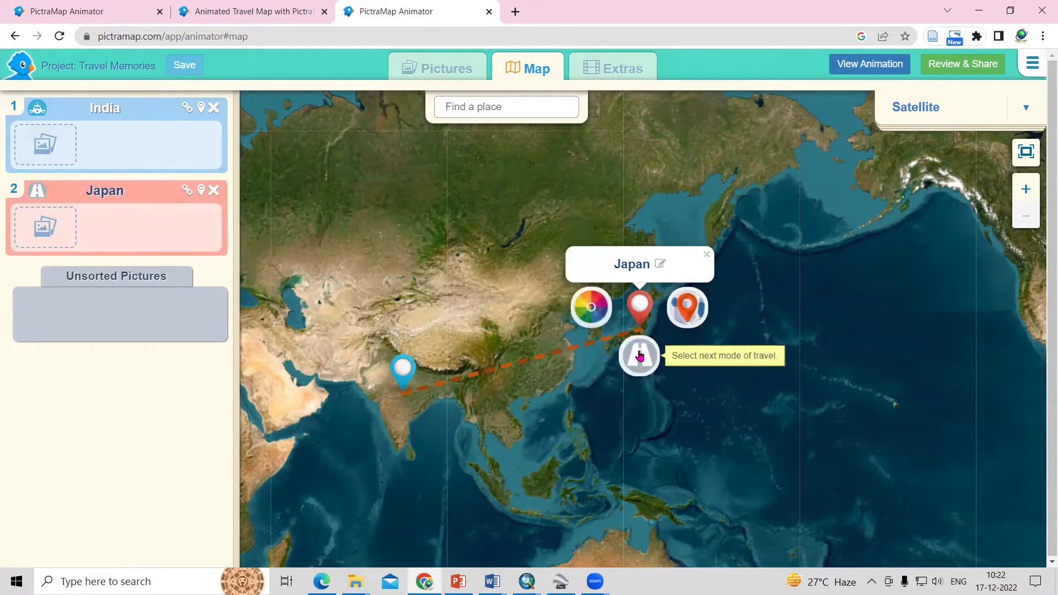
{"action": "left_click", "coordinate": [638, 356]}
{"action": "left_click", "coordinate": [562, 362]}
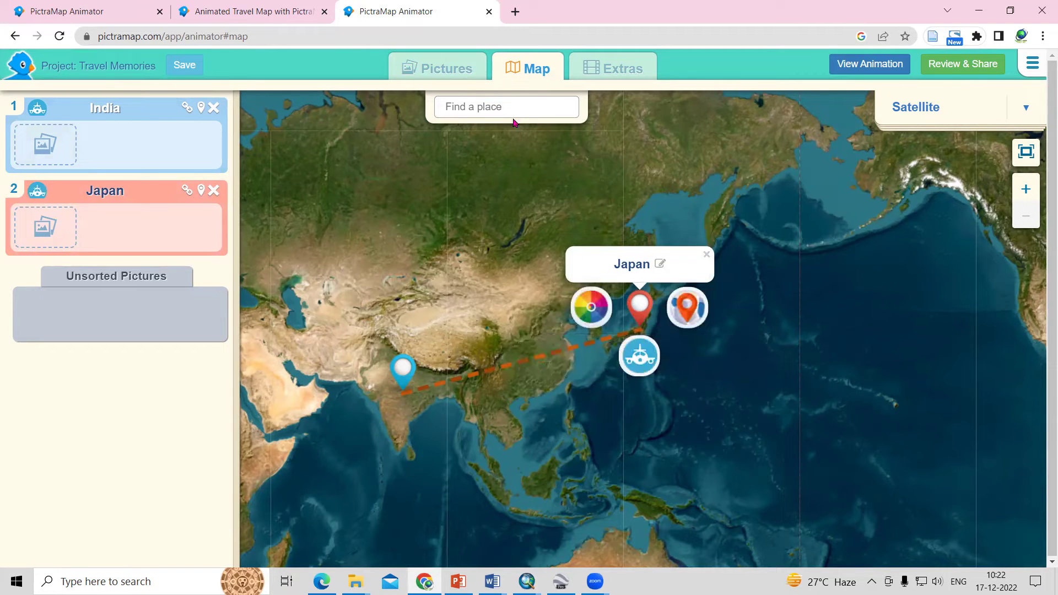
Search for China and add it as the third stop
{"action": "left_click", "coordinate": [510, 99]}
{"action": "type", "text": "china"}
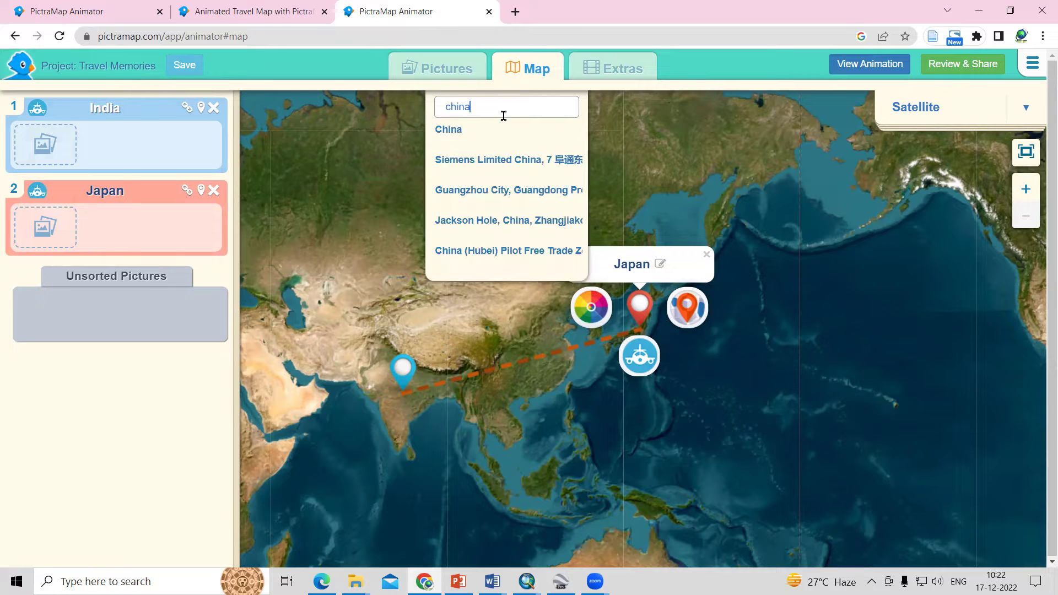
{"action": "left_click", "coordinate": [488, 144]}
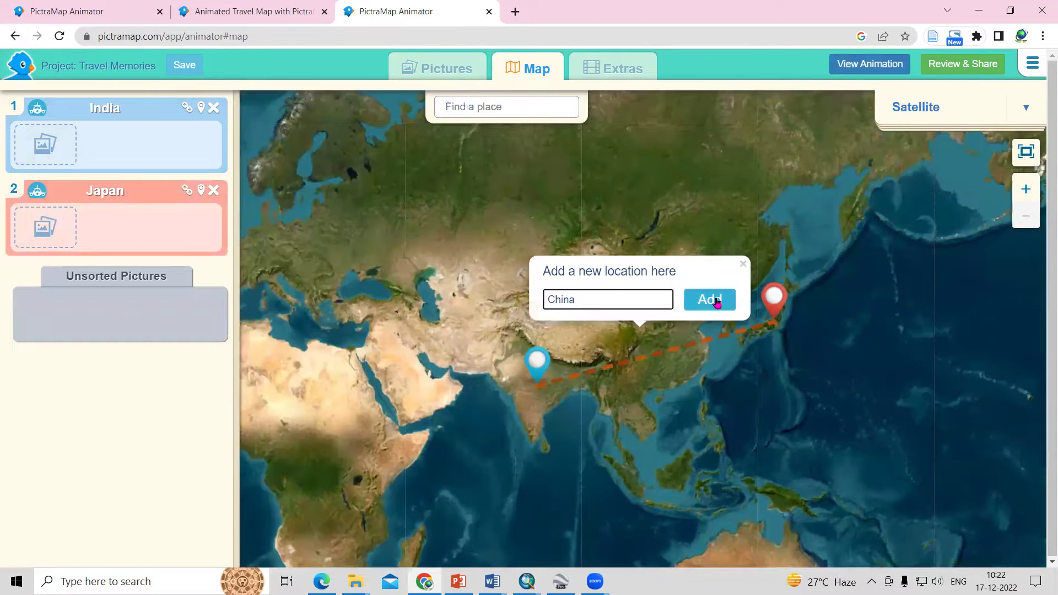
{"action": "left_click", "coordinate": [710, 300]}
Give China an orange balloon marker and plane as its travel mode
{"action": "left_click", "coordinate": [591, 307]}
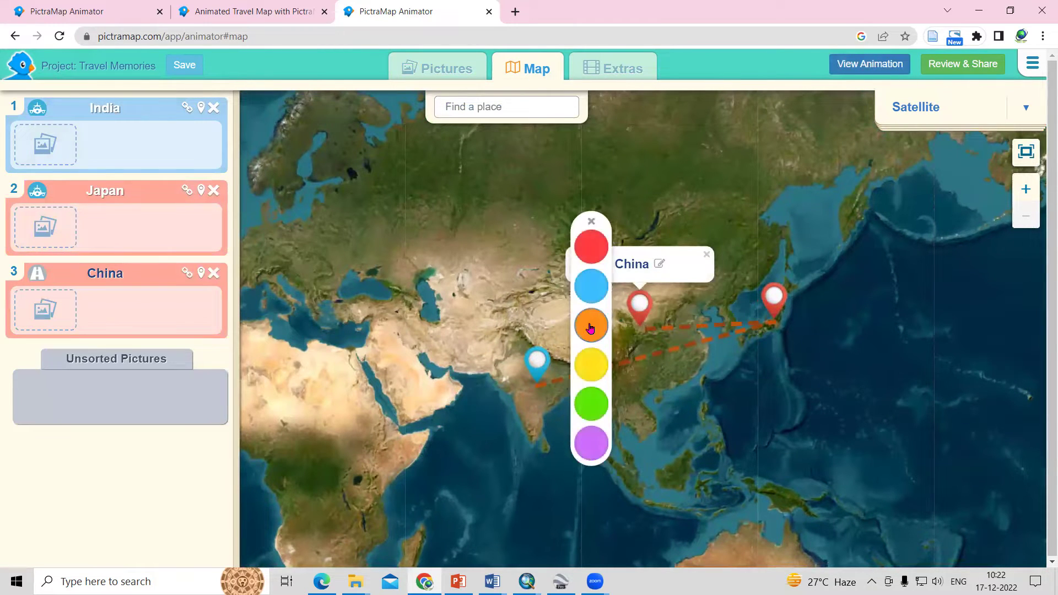
{"action": "left_click", "coordinate": [592, 331]}
{"action": "left_click", "coordinate": [686, 308]}
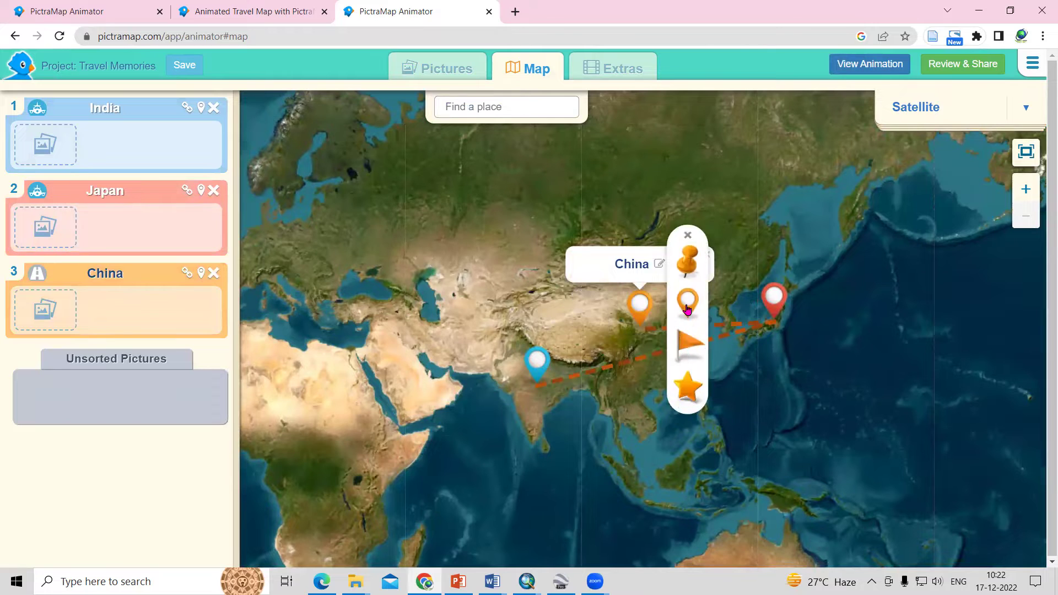
{"action": "left_click", "coordinate": [687, 309]}
{"action": "left_click", "coordinate": [639, 356]}
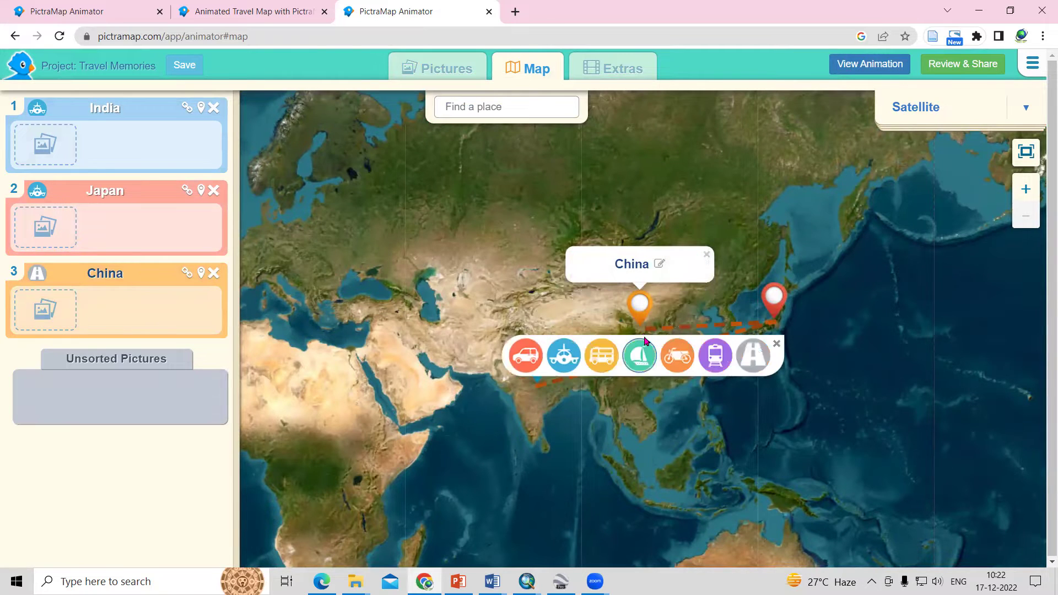
{"action": "left_click", "coordinate": [570, 359]}
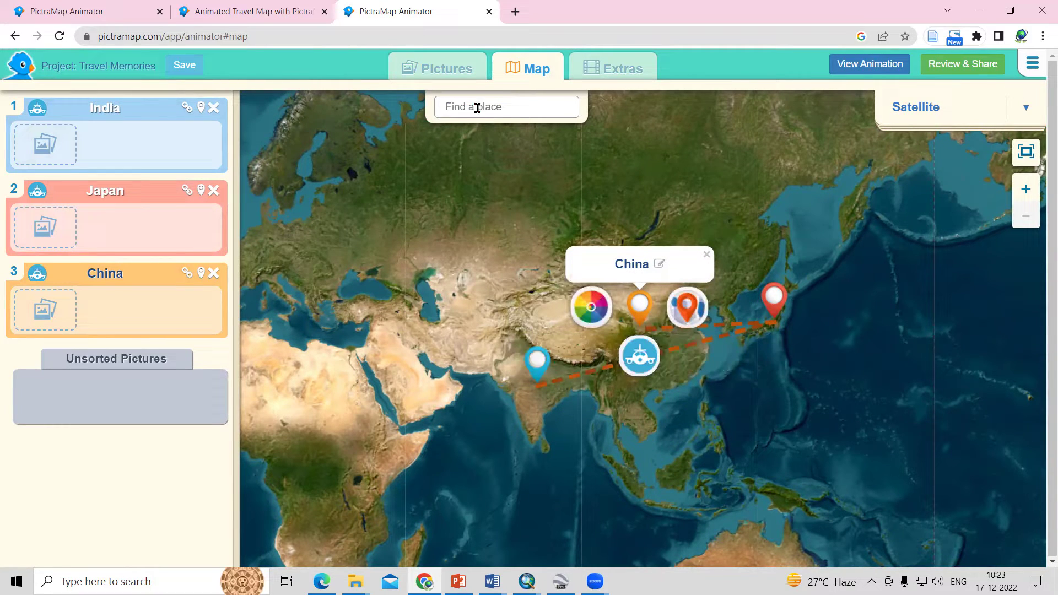
Search for Canada and add it as the fourth stop
{"action": "type", "text": "canada"}
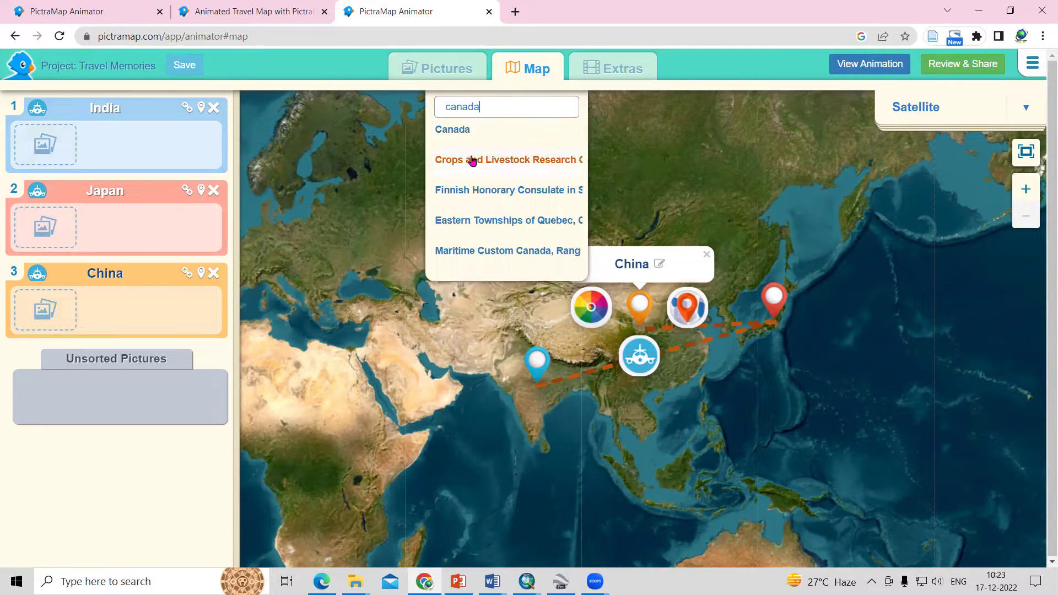
{"action": "left_click", "coordinate": [468, 139]}
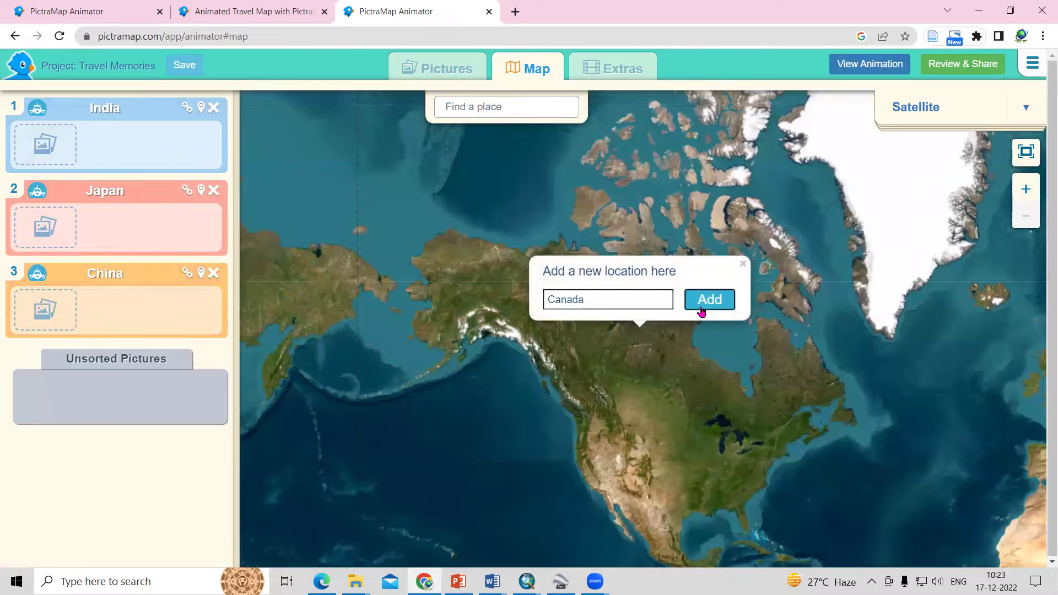
{"action": "left_click", "coordinate": [703, 304]}
Give Canada a yellow pin marker and plane as its travel mode
{"action": "left_click", "coordinate": [589, 307]}
{"action": "left_click", "coordinate": [588, 369]}
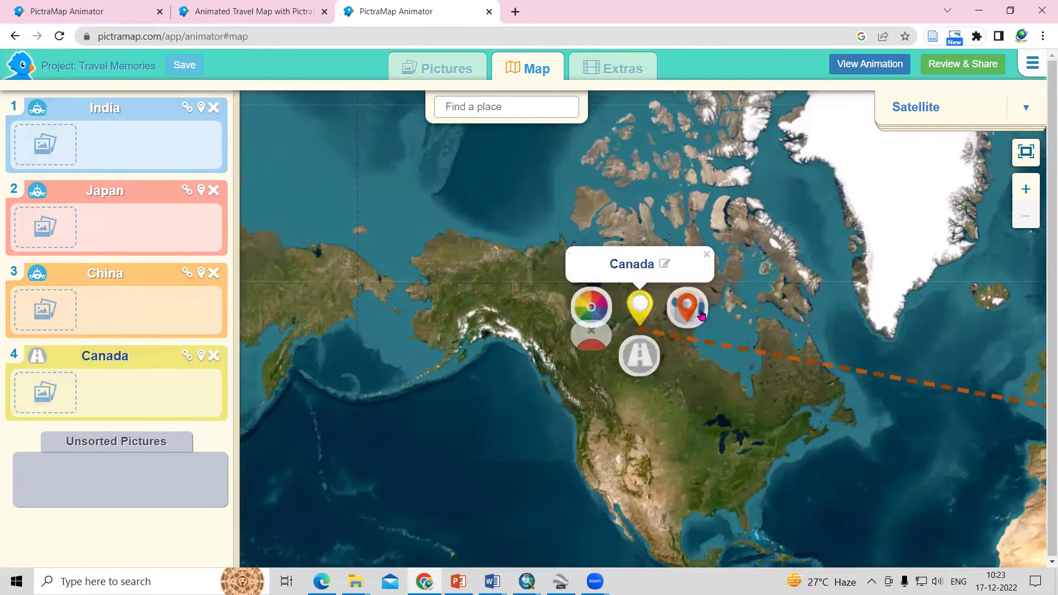
{"action": "left_click", "coordinate": [688, 308]}
{"action": "left_click", "coordinate": [688, 305]}
{"action": "left_click", "coordinate": [640, 356]}
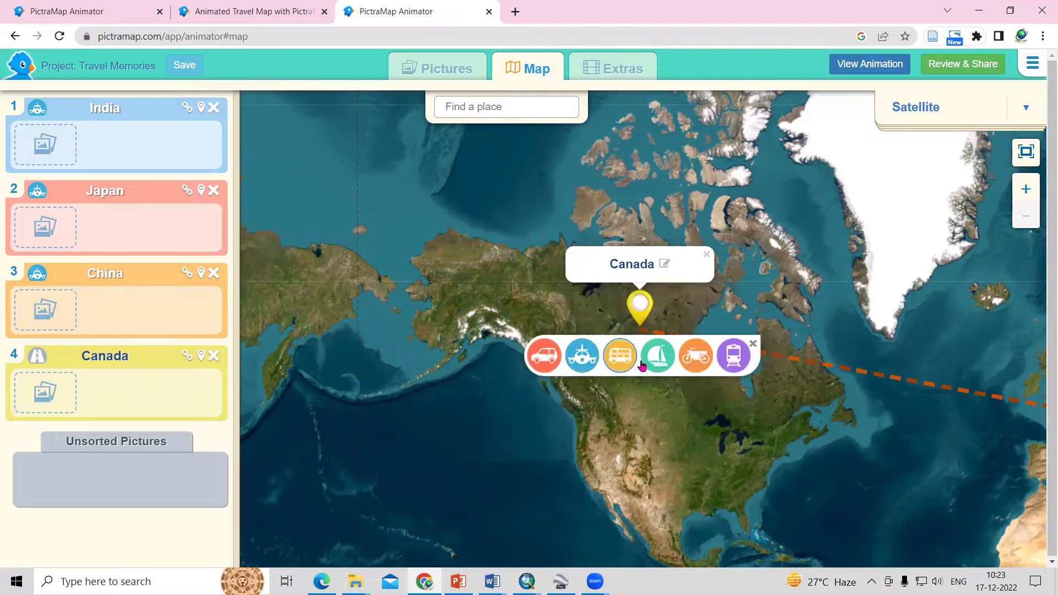
{"action": "left_click", "coordinate": [564, 356]}
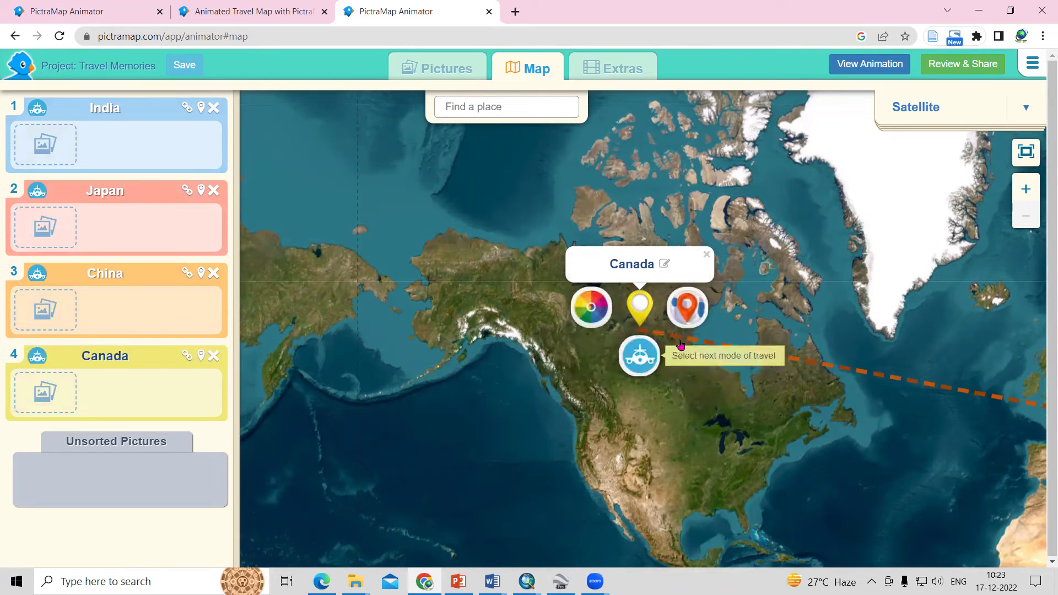
Pan Canada to the upper left, watch the four-stop animation, then choose Explore This Map
{"action": "left_click_drag", "start_coordinate": [747, 419], "coordinate": [493, 367]}
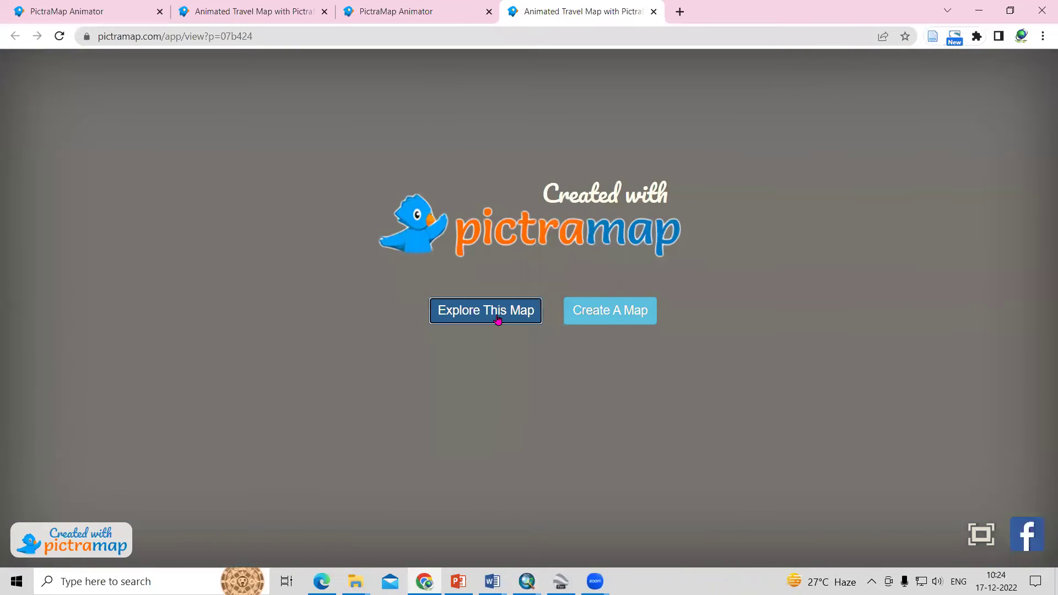
{"action": "left_click", "coordinate": [498, 320]}
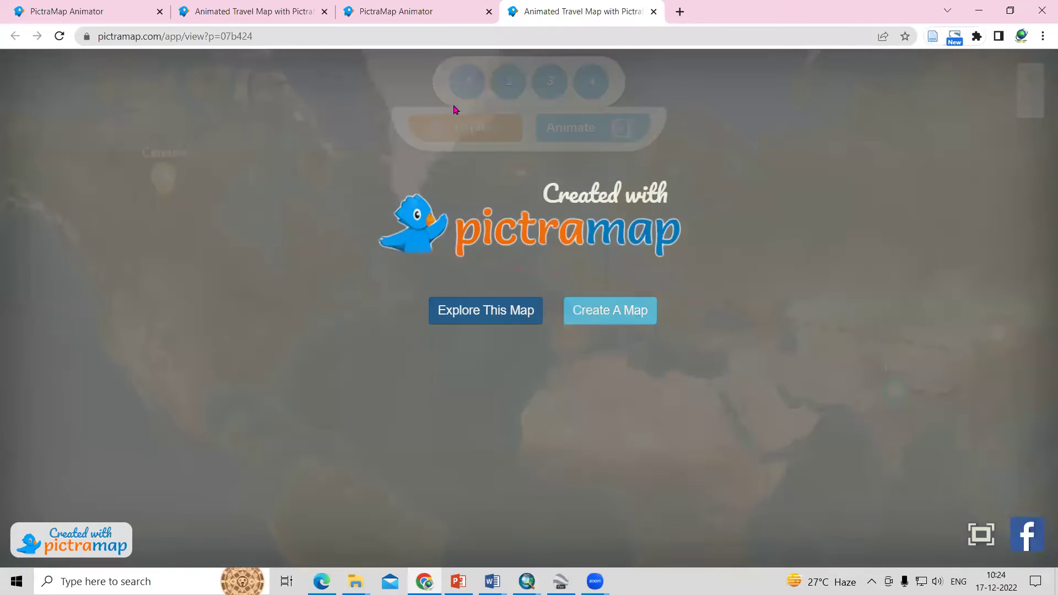
Back in the editor, pan to East Asia and move China ahead of Japan
{"action": "key", "text": "ctrl+shift+Tab"}
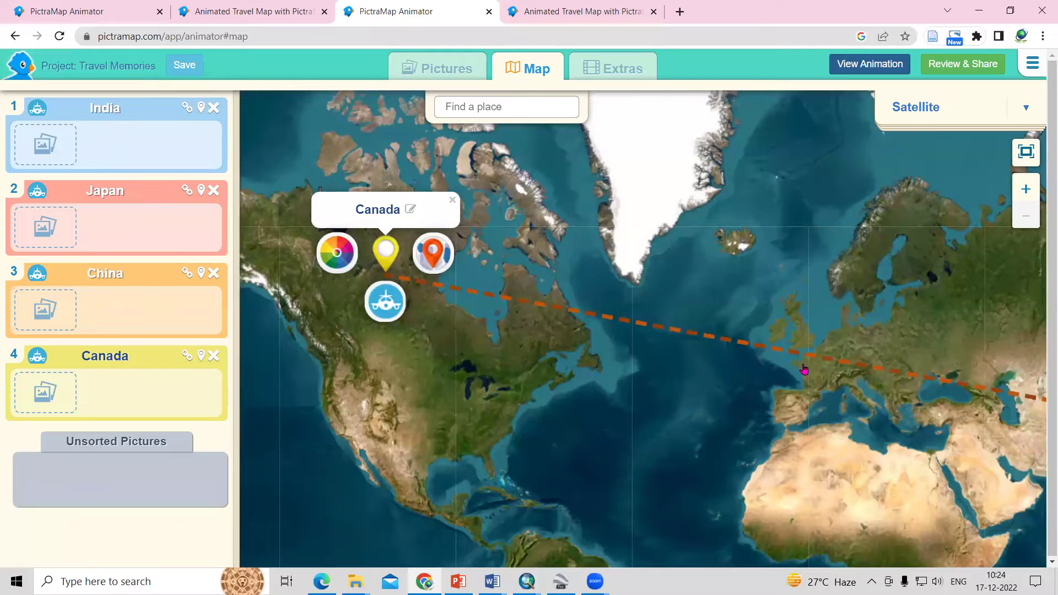
{"action": "left_click_drag", "start_coordinate": [772, 425], "coordinate": [495, 351]}
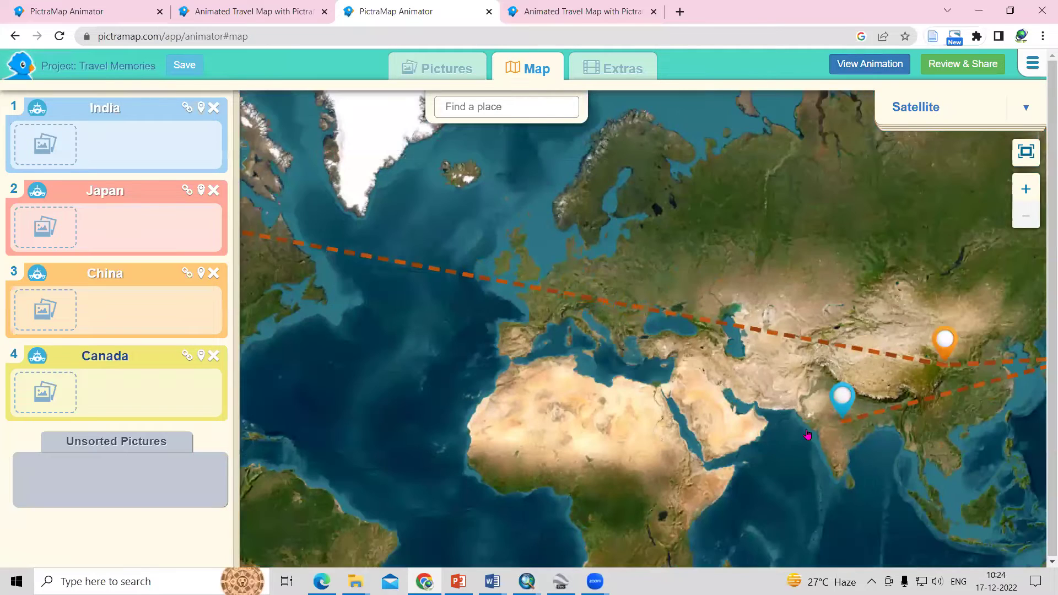
{"action": "left_click_drag", "start_coordinate": [786, 440], "coordinate": [608, 448]}
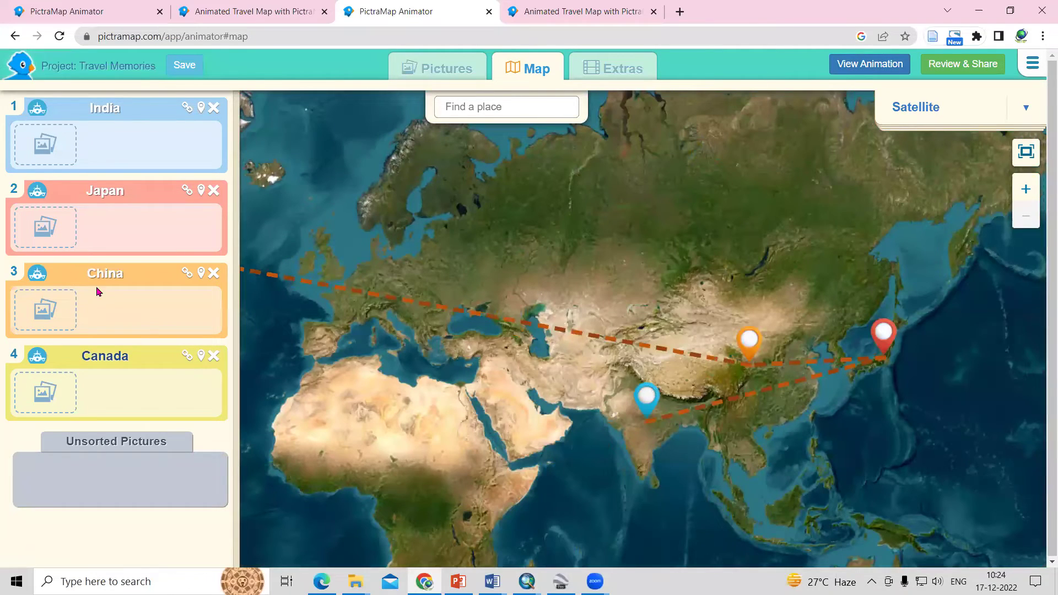
{"action": "left_click_drag", "start_coordinate": [117, 301], "coordinate": [115, 204]}
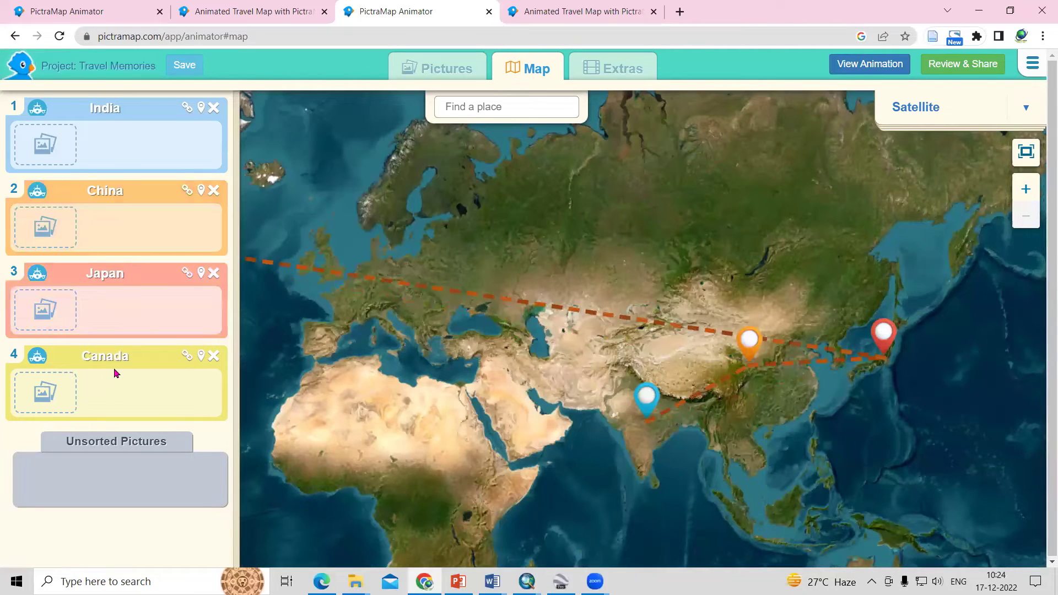
Restyle the map as Colorful Lands and play the travel animation in a new tab
{"action": "left_click", "coordinate": [965, 117]}
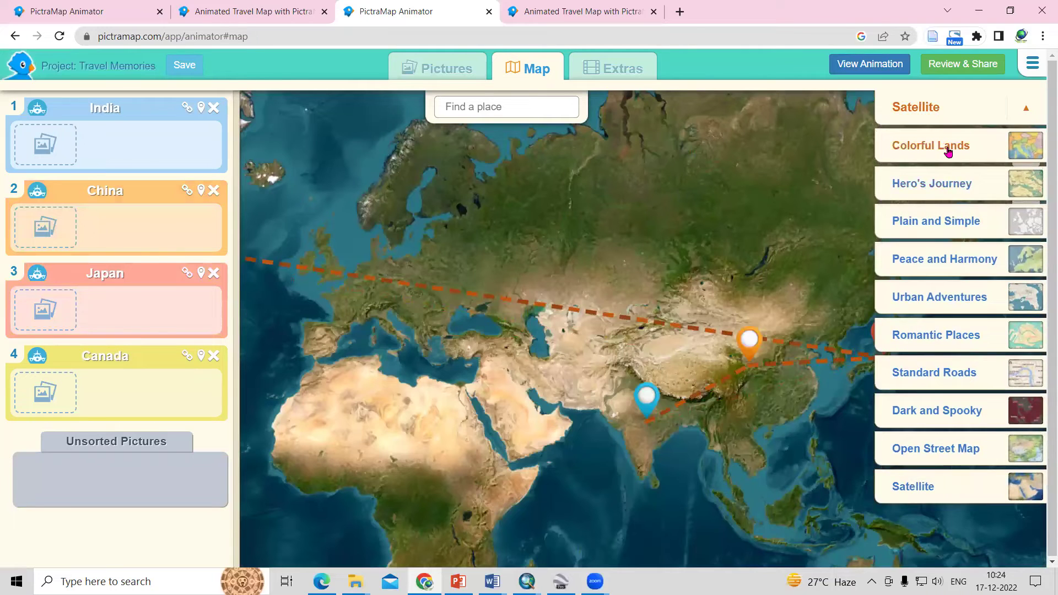
{"action": "left_click", "coordinate": [947, 145]}
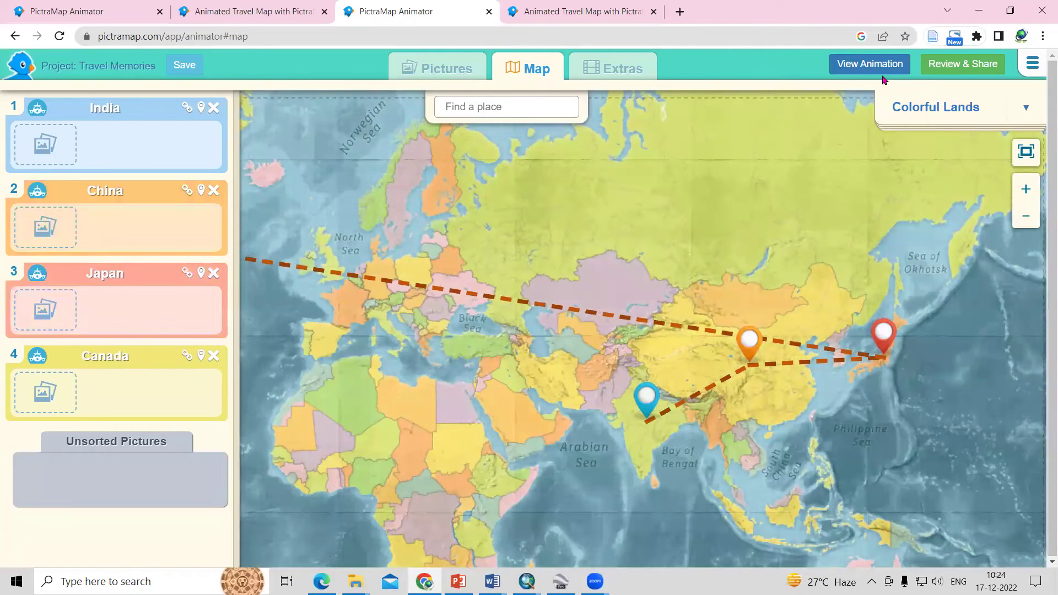
{"action": "left_click", "coordinate": [866, 64]}
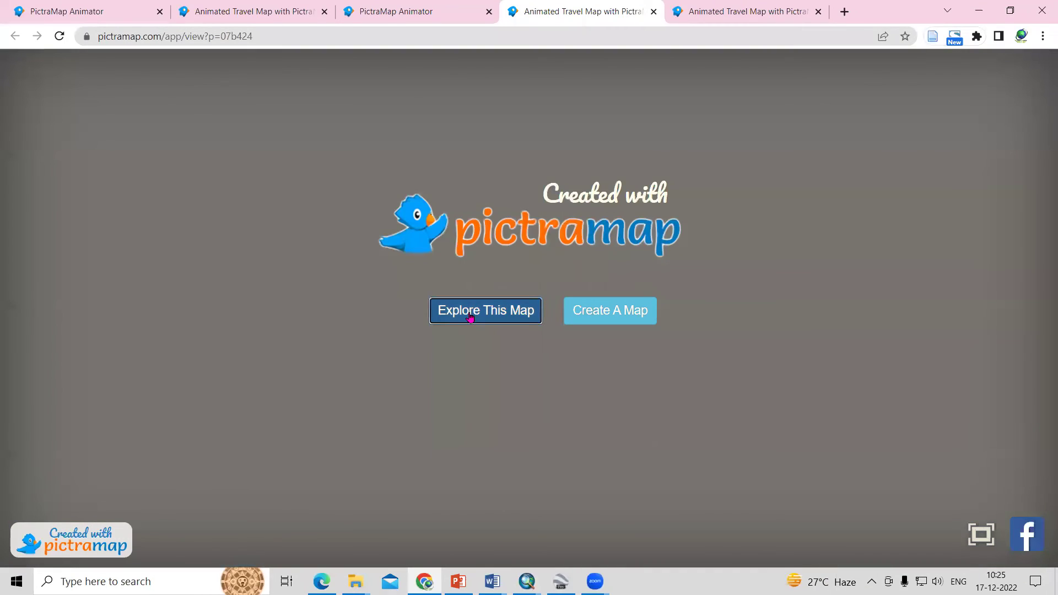
Play the Colorful Lands travel animation, then return to the map editor
{"action": "left_click", "coordinate": [471, 317]}
{"action": "key", "text": "ctrl+shift+Tab"}
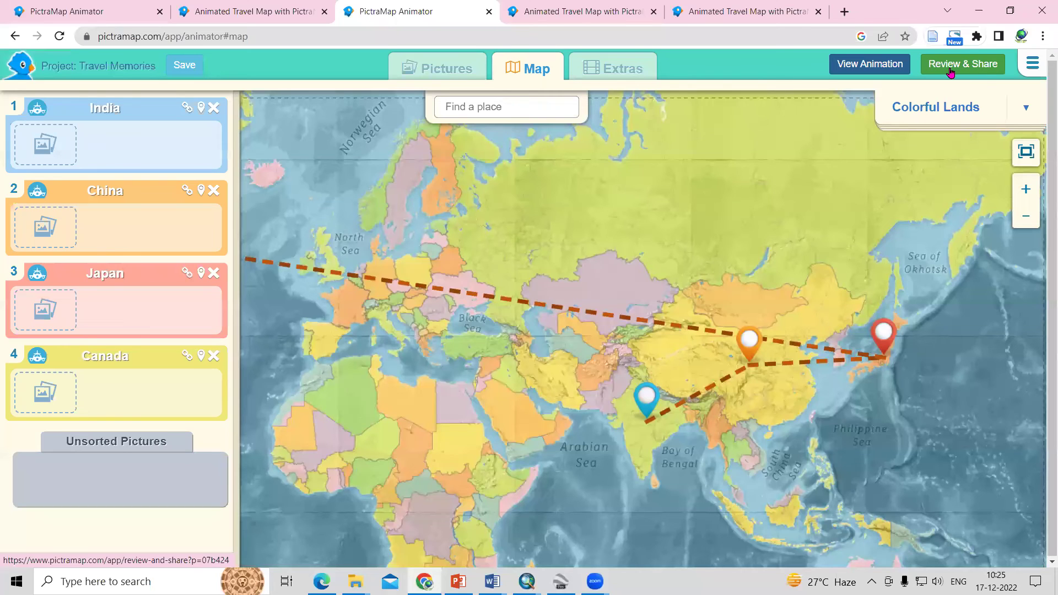
Copy the public link for Travel Memories from the Review & Share page
{"action": "left_click", "coordinate": [951, 69]}
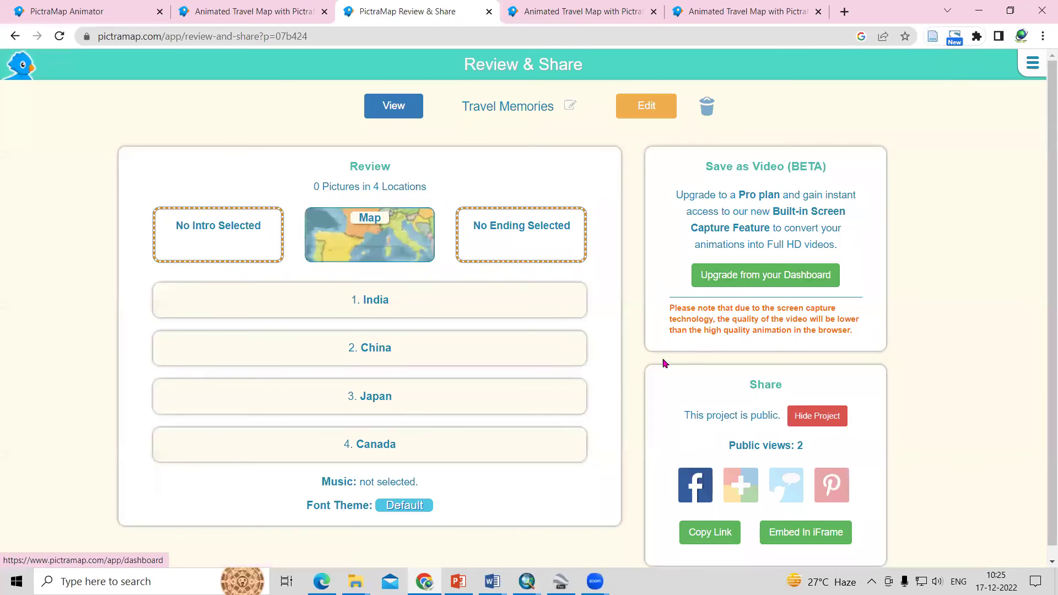
{"action": "left_click", "coordinate": [707, 532]}
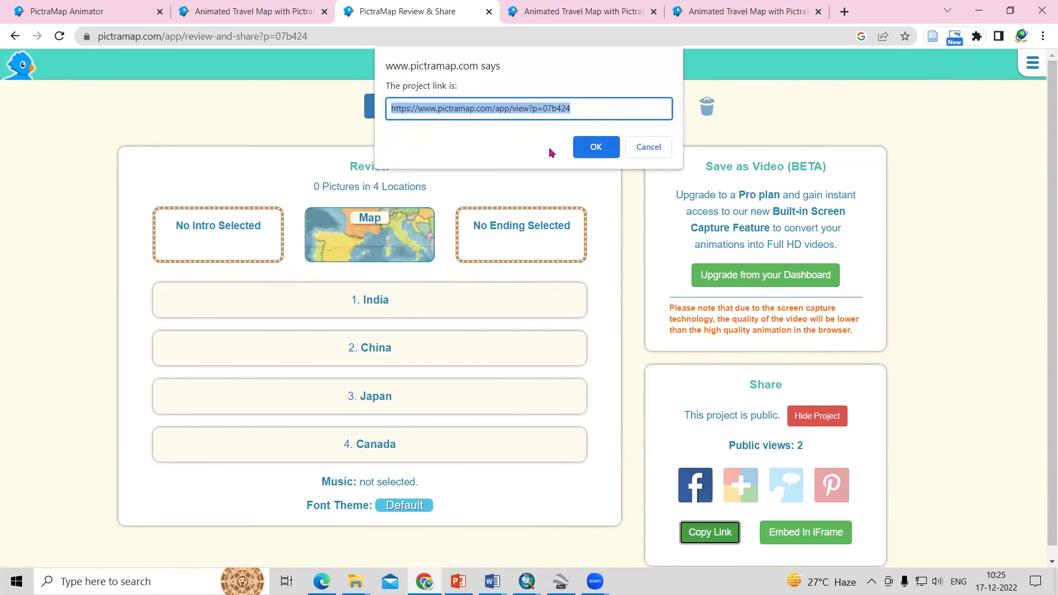
{"action": "left_click", "coordinate": [596, 147]}
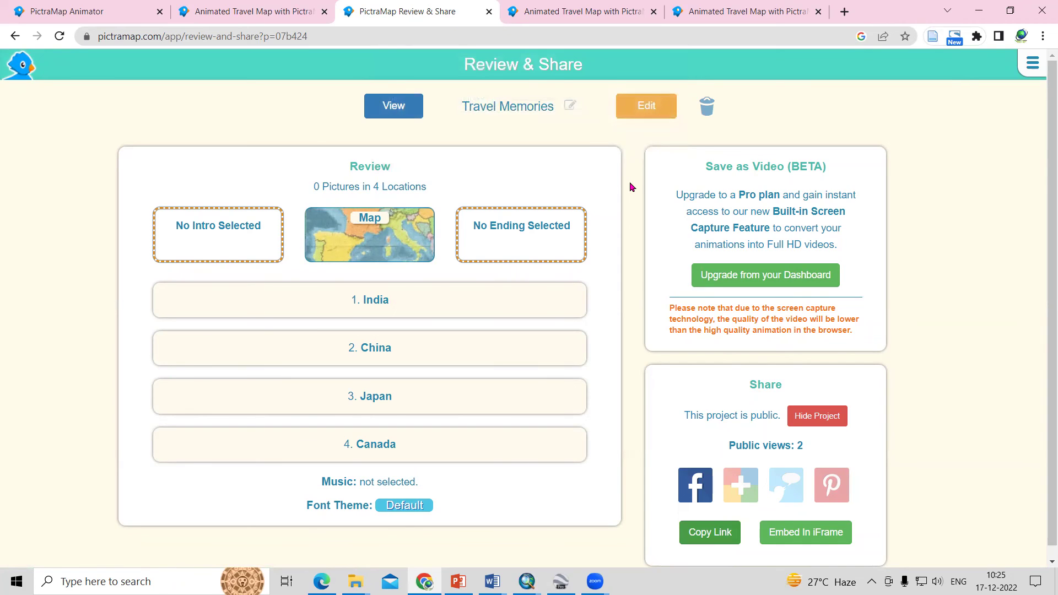